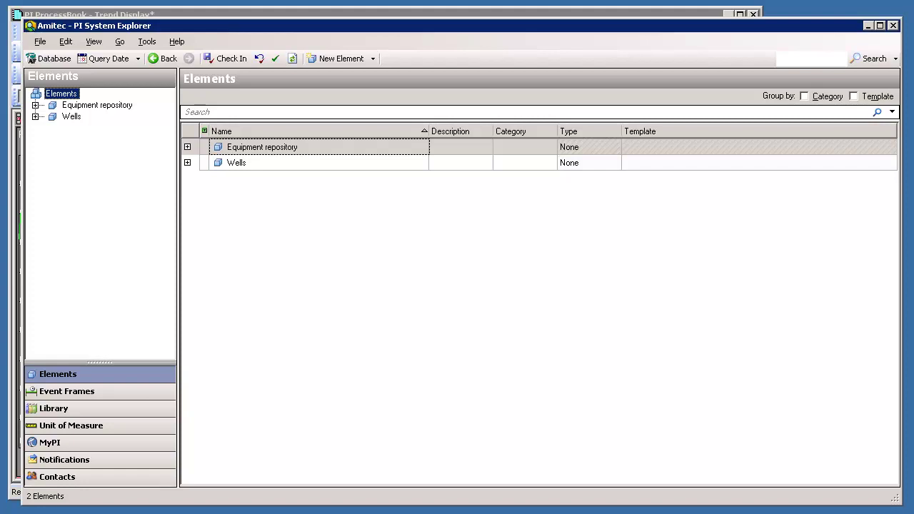
Step: Expand Equipment repository and then Tanks in the Elements tree
{"action": "left_click", "coordinate": [78, 106]}
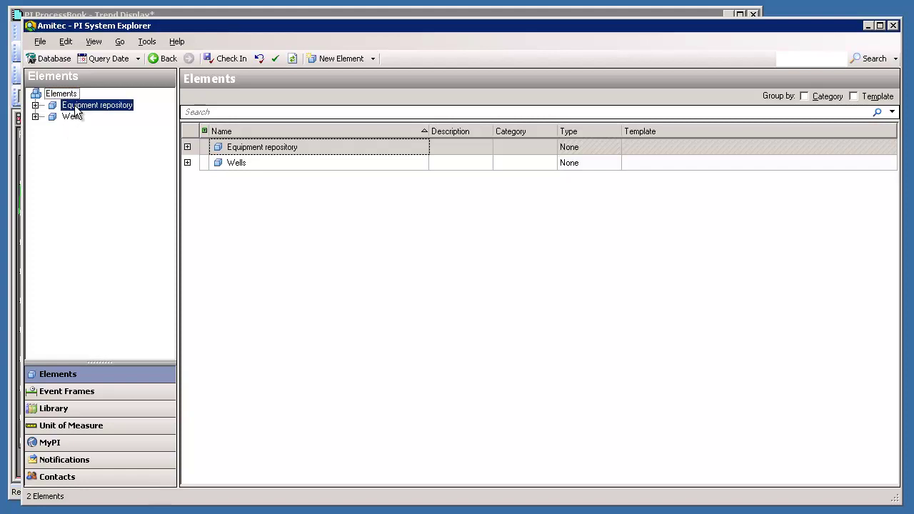
{"action": "left_click", "coordinate": [72, 117]}
{"action": "left_click", "coordinate": [61, 106]}
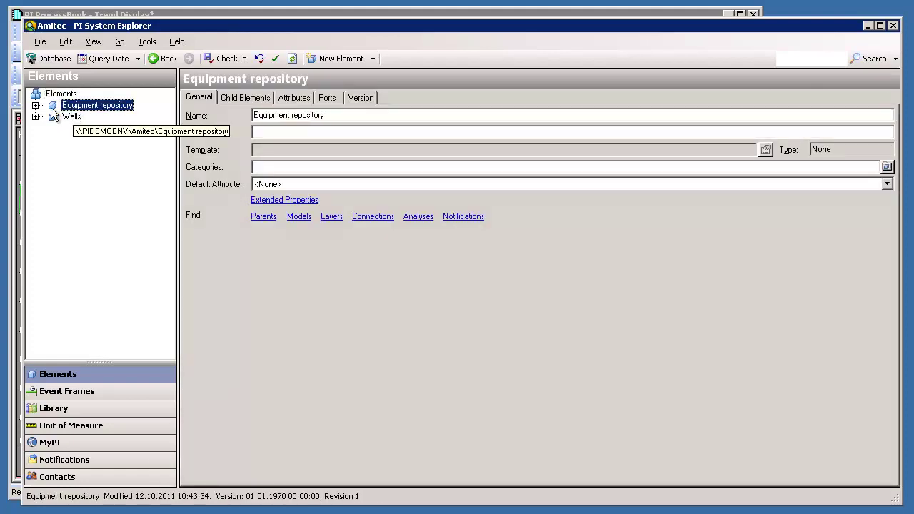
{"action": "left_click", "coordinate": [35, 105]}
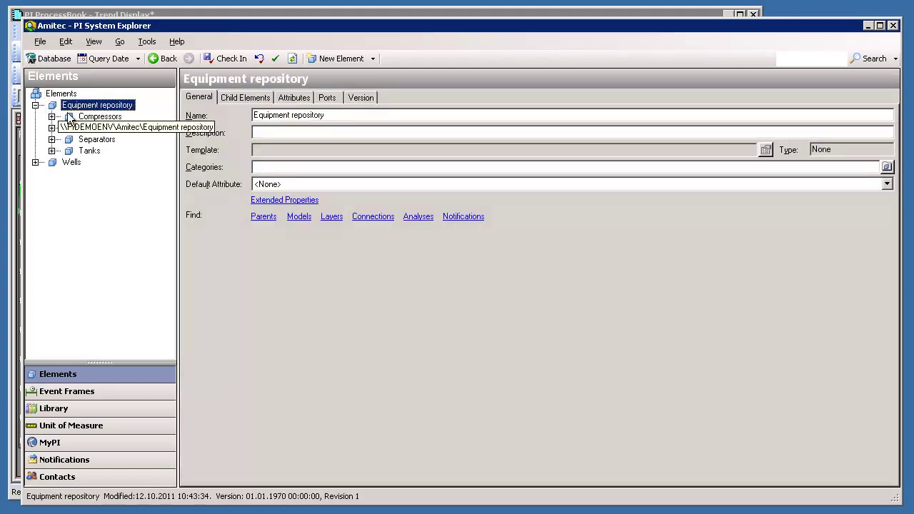
{"action": "left_click", "coordinate": [77, 153]}
{"action": "left_click", "coordinate": [51, 151]}
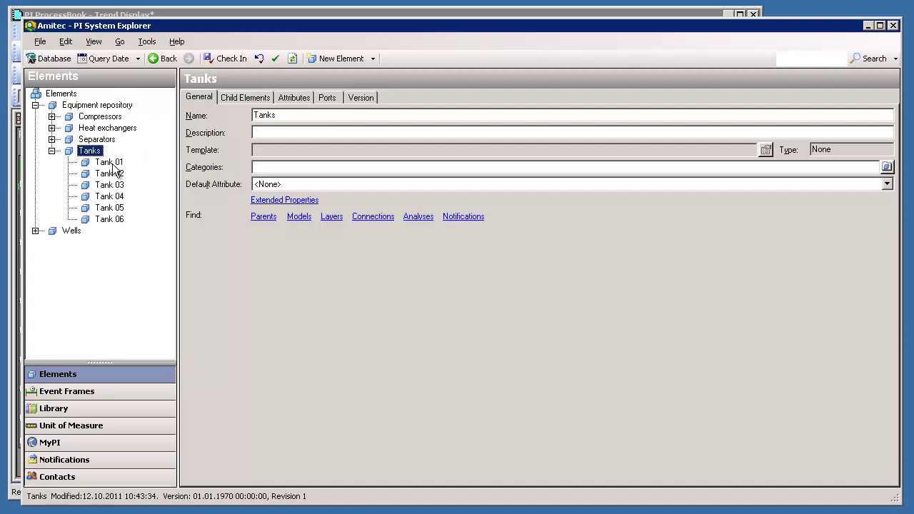
Step: View Tank 01's attributes, confirming Valve state reads Closed, then move to Notifications
{"action": "left_click", "coordinate": [108, 163]}
{"action": "left_click", "coordinate": [290, 97]}
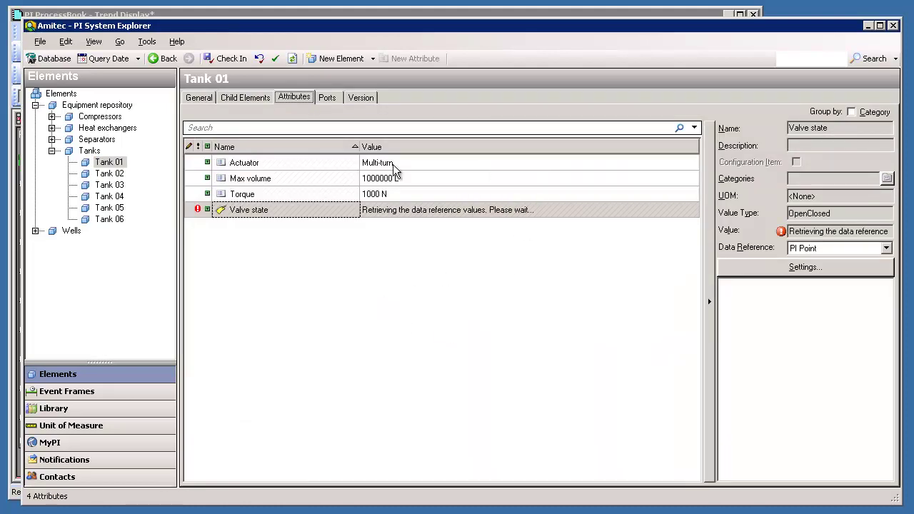
{"action": "left_click", "coordinate": [293, 59]}
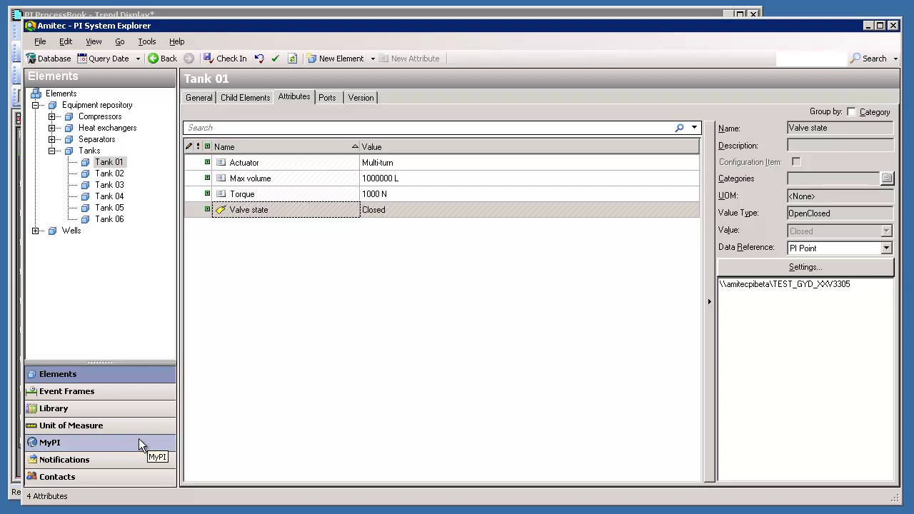
{"action": "left_click", "coordinate": [74, 459]}
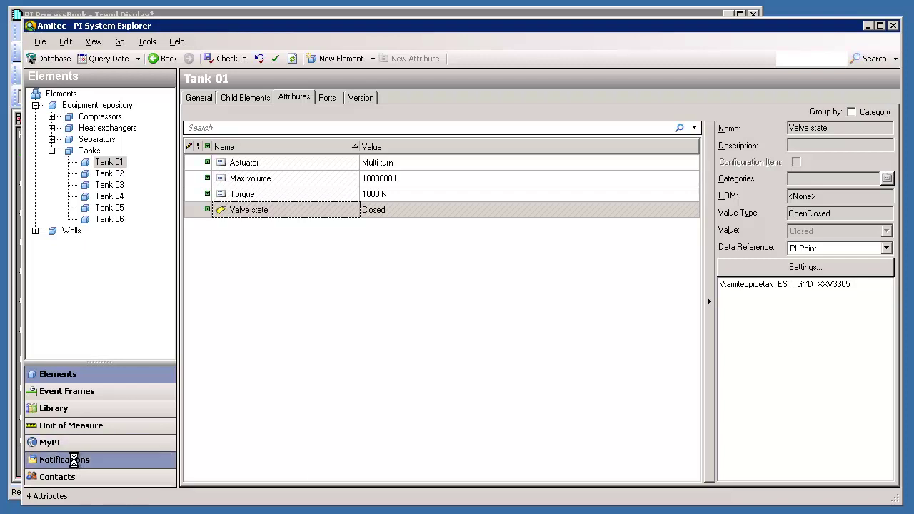
{"action": "left_click", "coordinate": [50, 100]}
Step: Create notification 'Tank 1 - main valve open' with description 'Notifies when the main valve is open'
{"action": "left_click", "coordinate": [57, 112]}
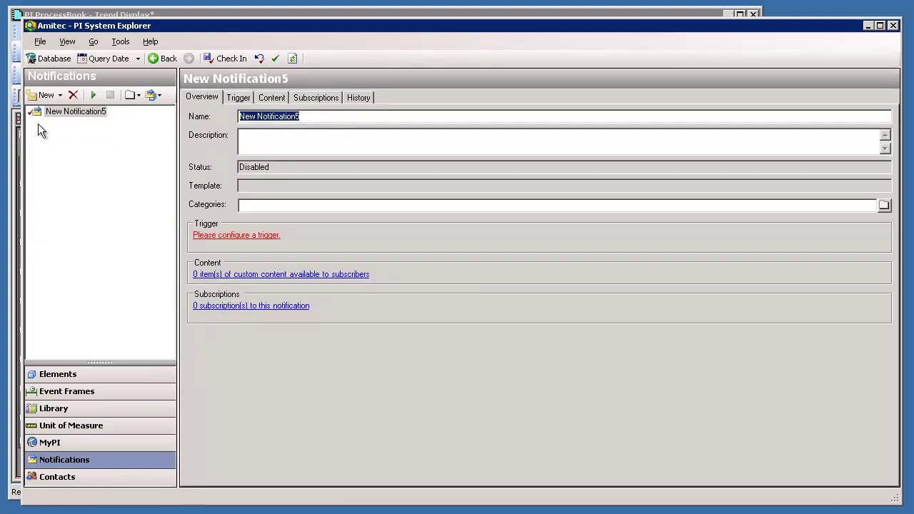
{"action": "type", "text": "T"}
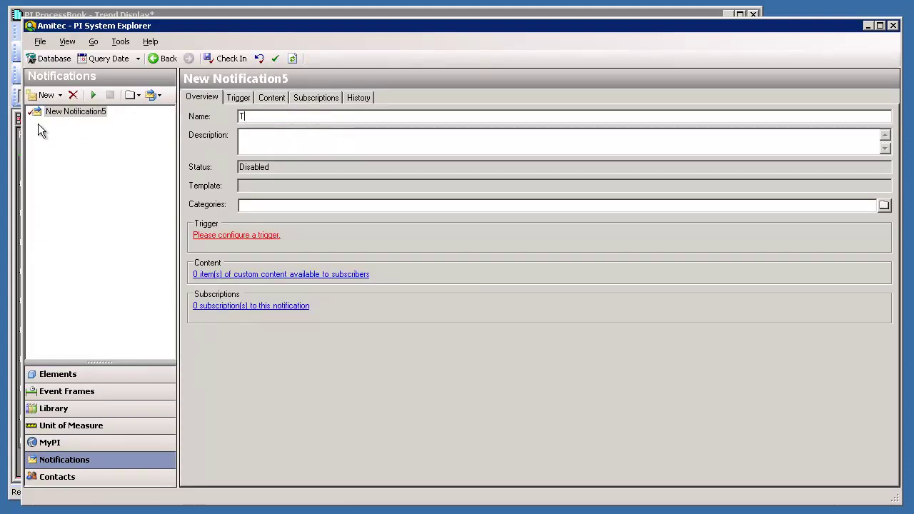
{"action": "type", "text": "ank 1 - main valve open"}
{"action": "key", "text": "Tab"}
{"action": "type", "text": "N"}
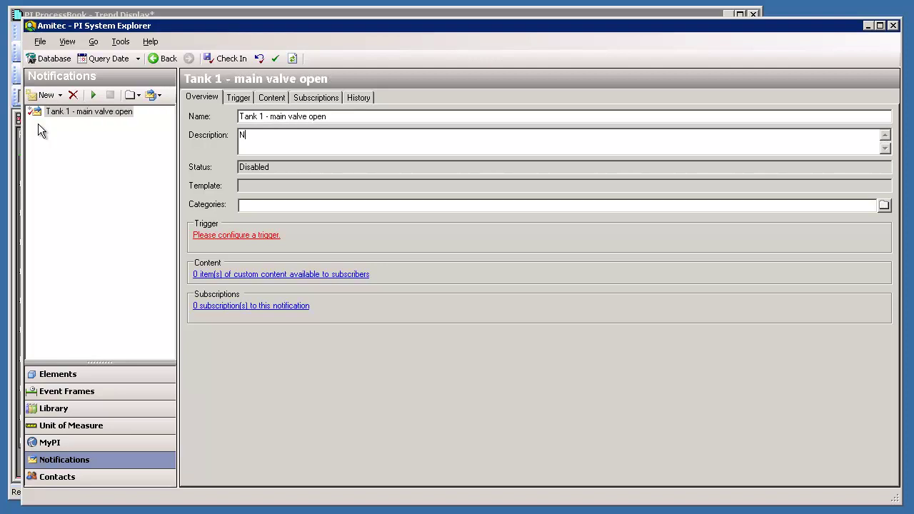
{"action": "type", "text": "otifies when the main valve is open"}
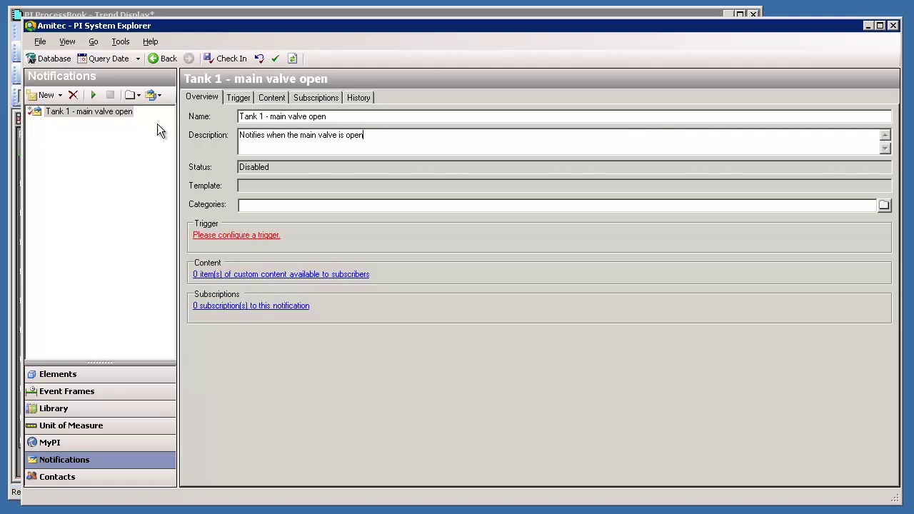
{"action": "left_click", "coordinate": [237, 97]}
Step: Set the trigger target to Equipment repository > Tanks > Tank 01
{"action": "left_click", "coordinate": [873, 117]}
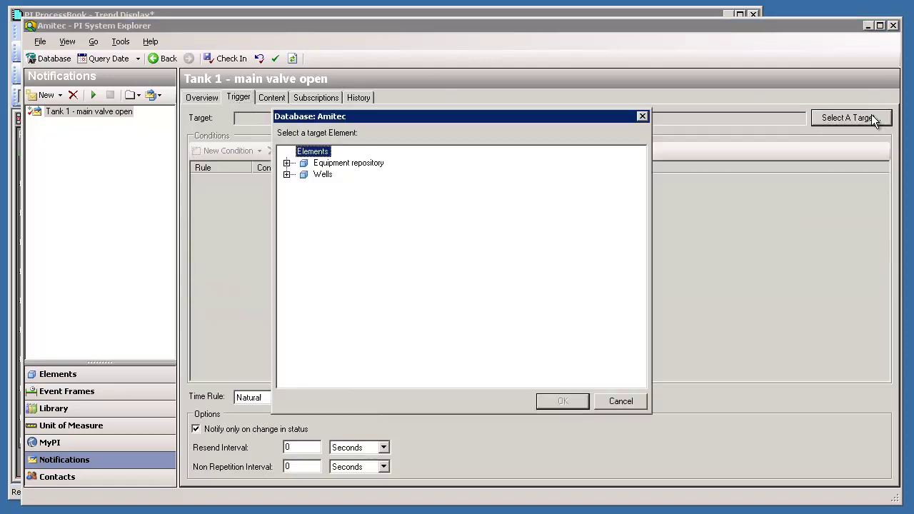
{"action": "left_click", "coordinate": [287, 163]}
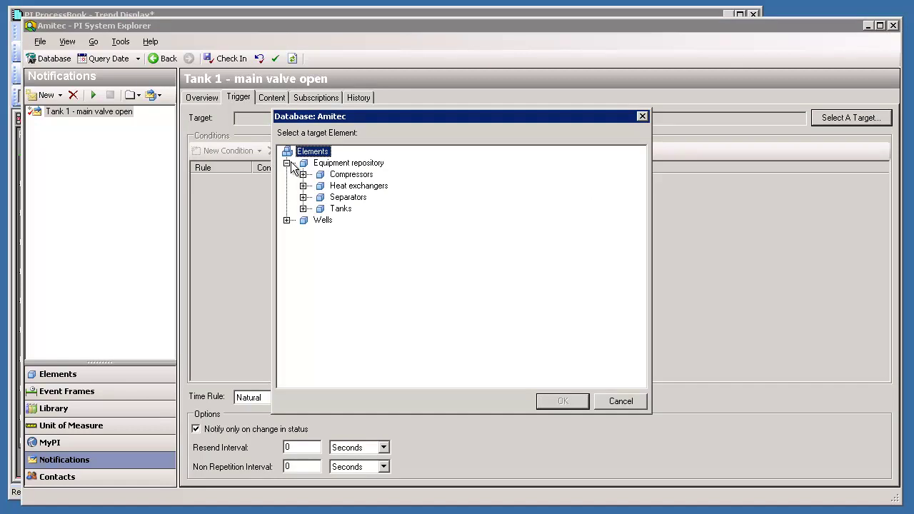
{"action": "left_click", "coordinate": [304, 209]}
{"action": "left_click", "coordinate": [336, 222]}
{"action": "left_click", "coordinate": [563, 401]}
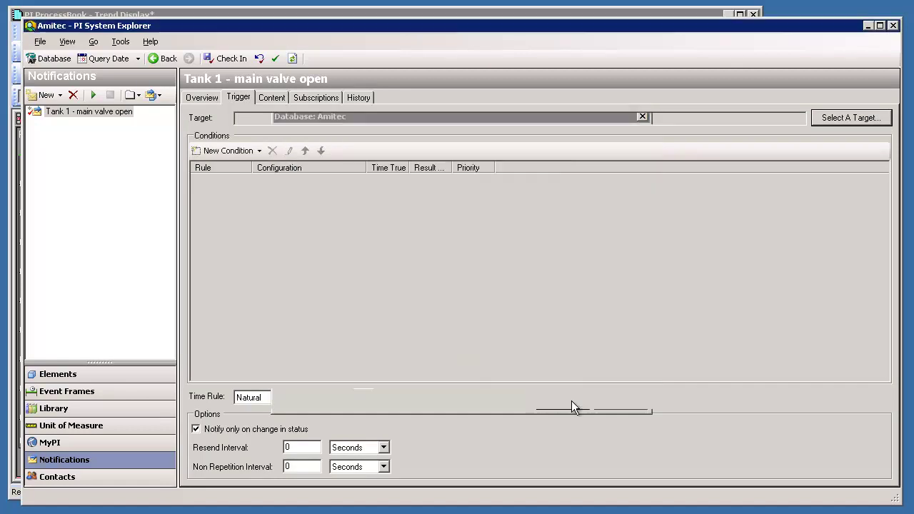
Step: Add a Comparison trigger condition: Valve state = Open
{"action": "left_click", "coordinate": [228, 152]}
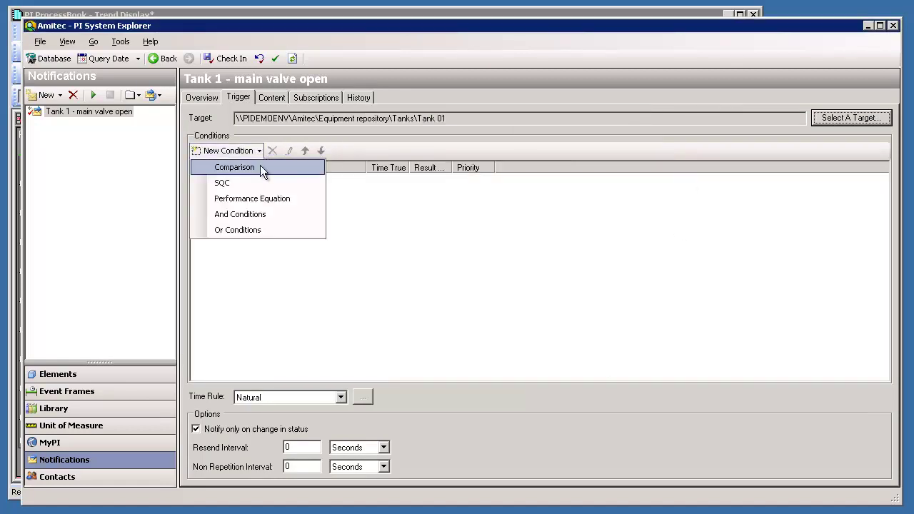
{"action": "left_click", "coordinate": [255, 167]}
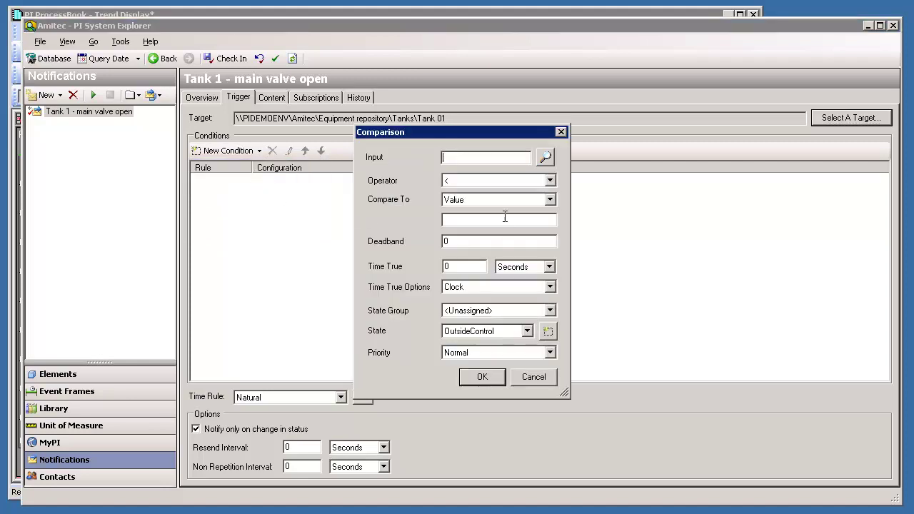
{"action": "left_click", "coordinate": [546, 158]}
{"action": "left_click", "coordinate": [367, 152]}
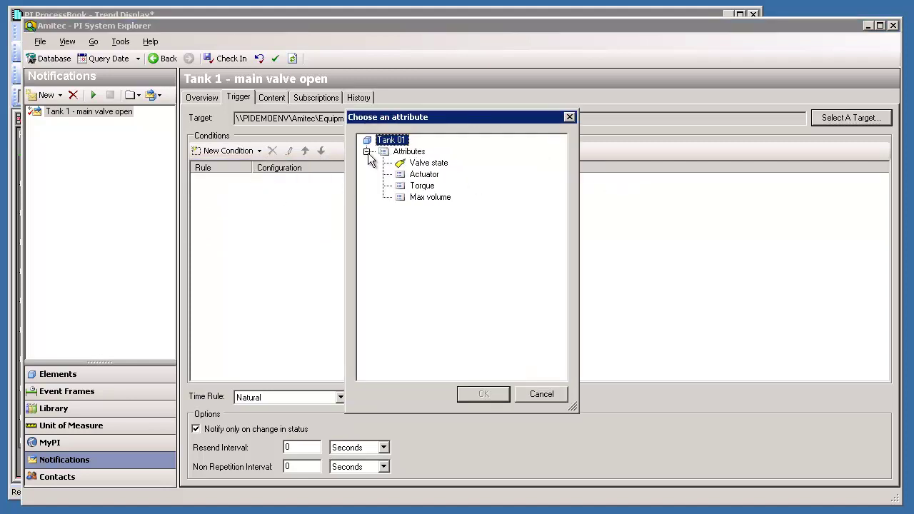
{"action": "left_click", "coordinate": [439, 164]}
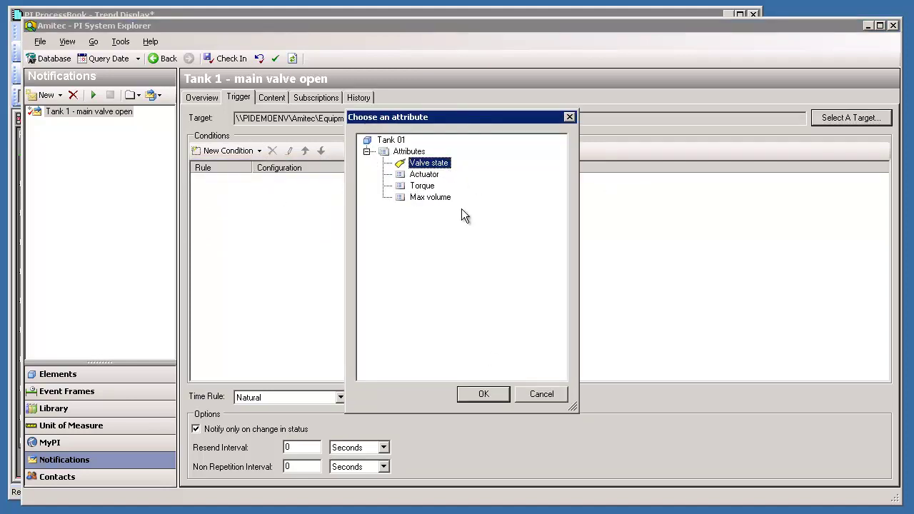
{"action": "left_click", "coordinate": [491, 399]}
{"action": "left_click", "coordinate": [540, 182]}
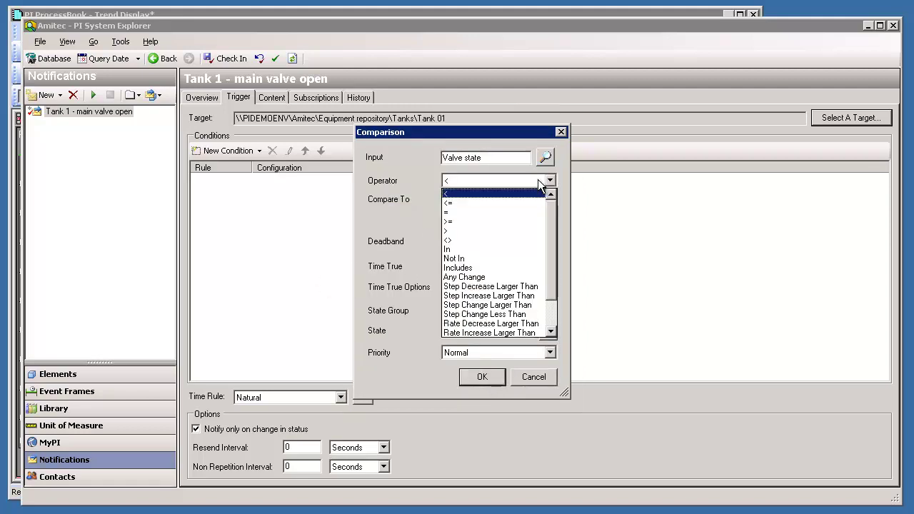
{"action": "left_click", "coordinate": [458, 212]}
{"action": "left_click", "coordinate": [448, 220]}
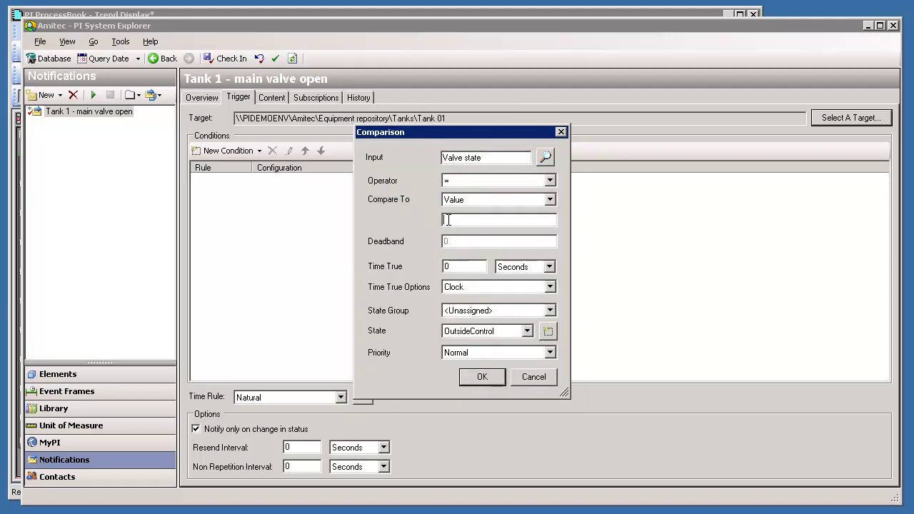
{"action": "type", "text": "Open"}
{"action": "left_click", "coordinate": [483, 378]}
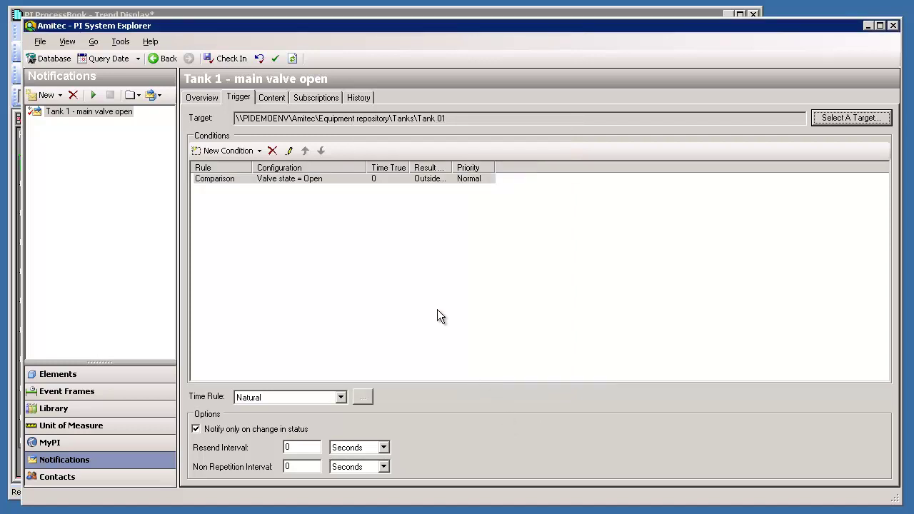
Step: Add the constant value 'Notification: Valve is open' to the content and show Subscriptions
{"action": "left_click", "coordinate": [272, 98]}
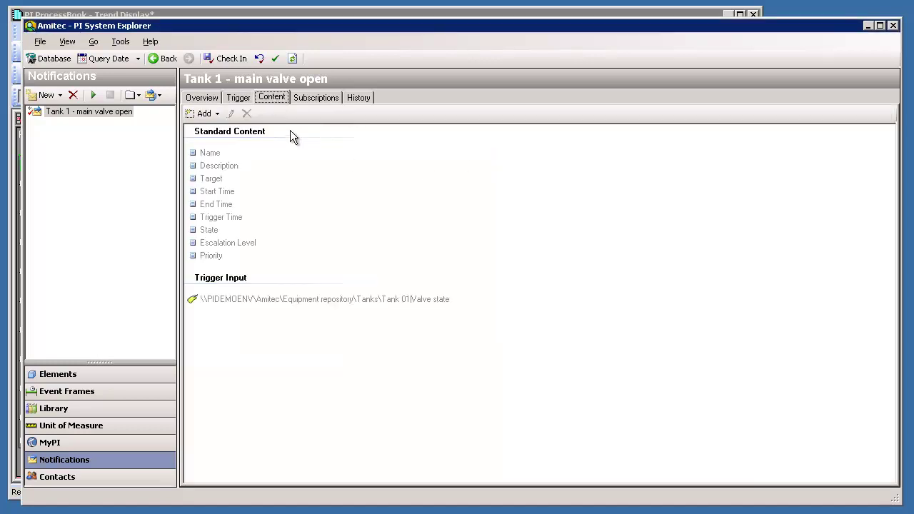
{"action": "left_click", "coordinate": [207, 116]}
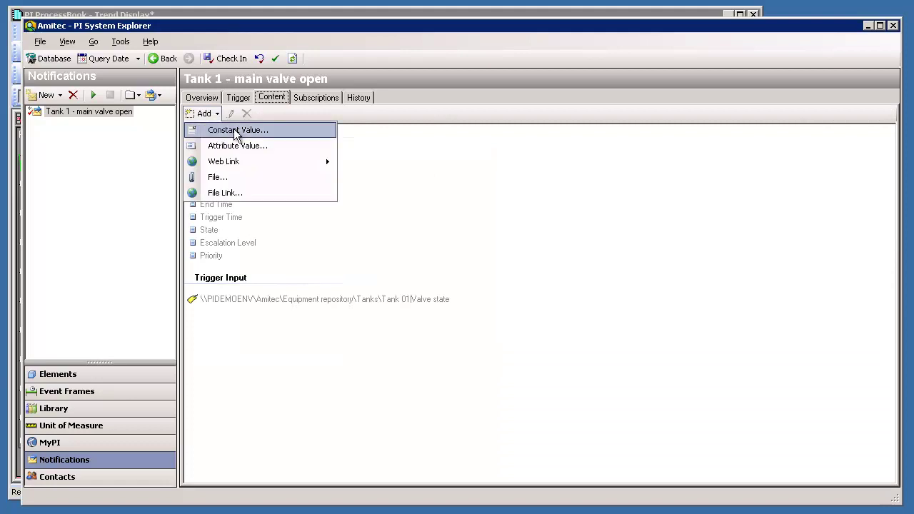
{"action": "left_click", "coordinate": [236, 132]}
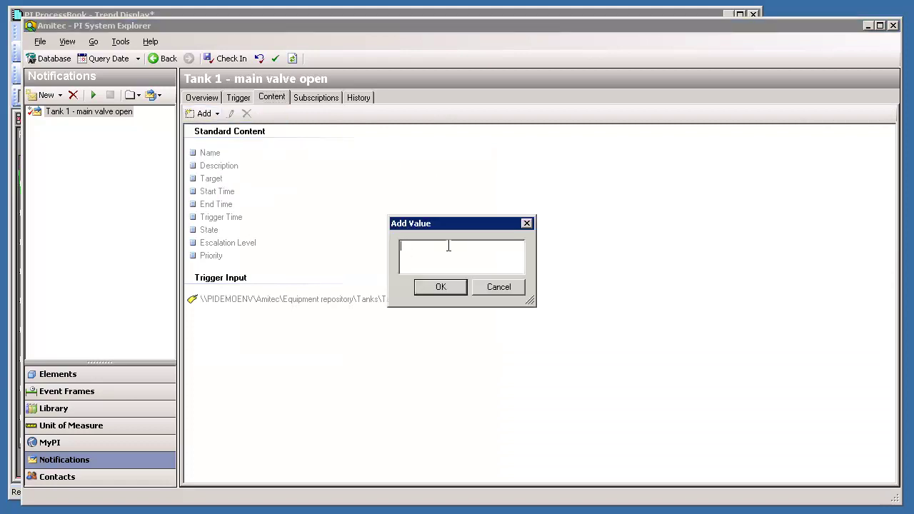
{"action": "type", "text": "Notification: Valve is open"}
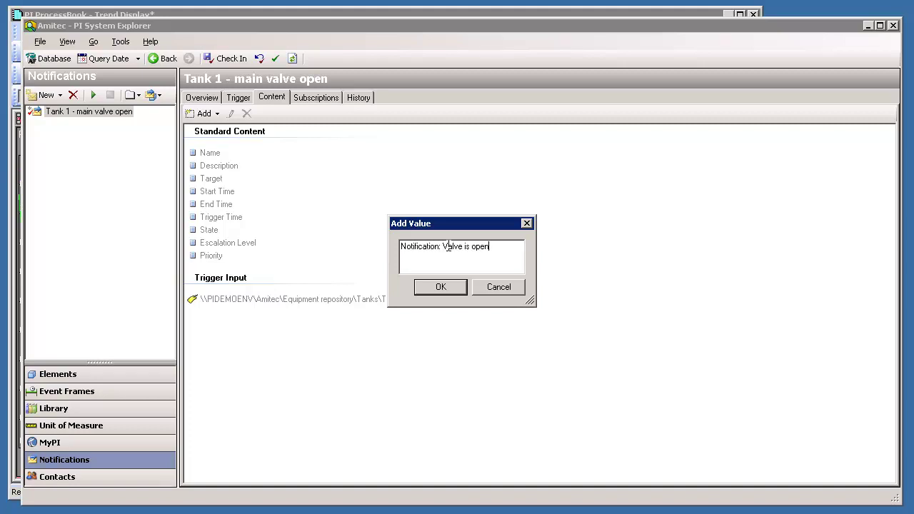
{"action": "left_click", "coordinate": [429, 287]}
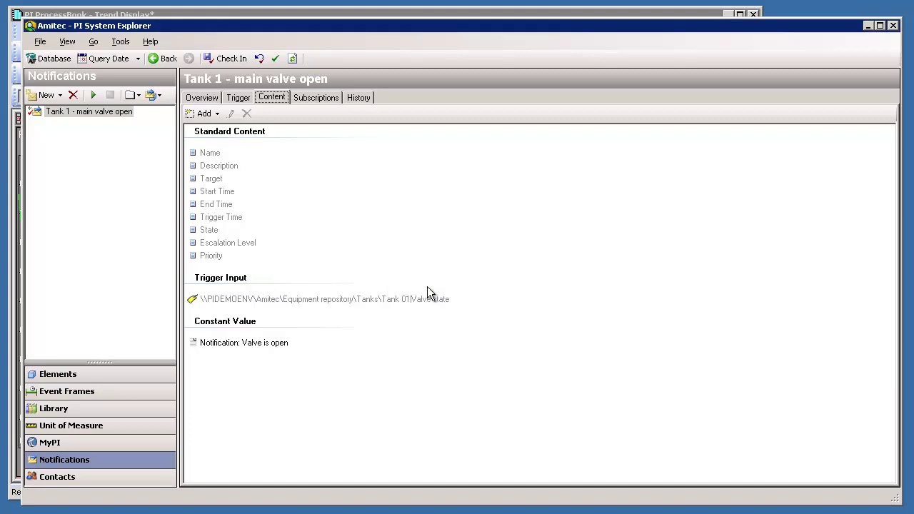
{"action": "left_click", "coordinate": [311, 98]}
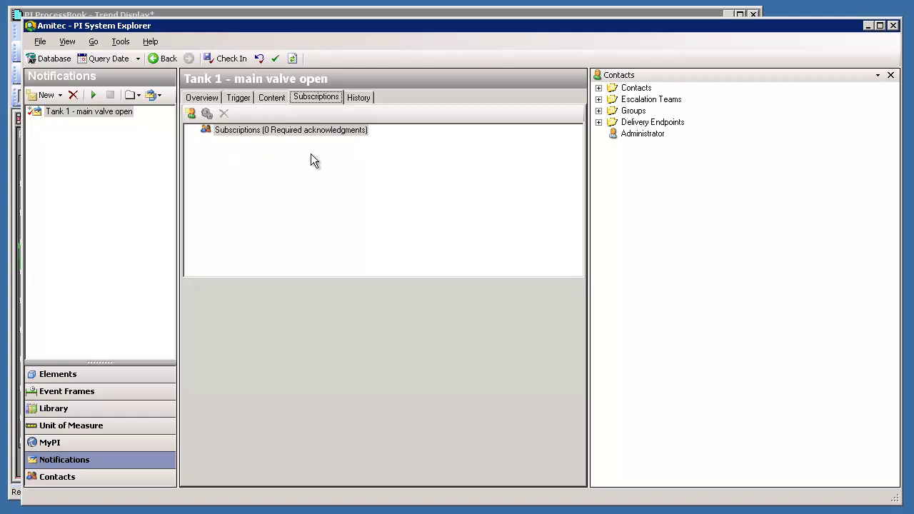
Step: Run a contact search with an empty name to list all contacts, then go to Contacts
{"action": "left_click", "coordinate": [600, 89]}
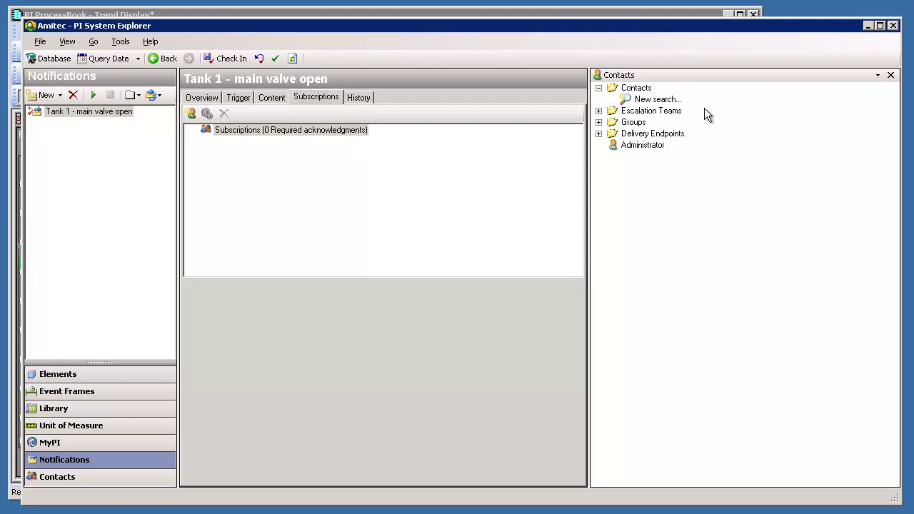
{"action": "double_click", "coordinate": [663, 99]}
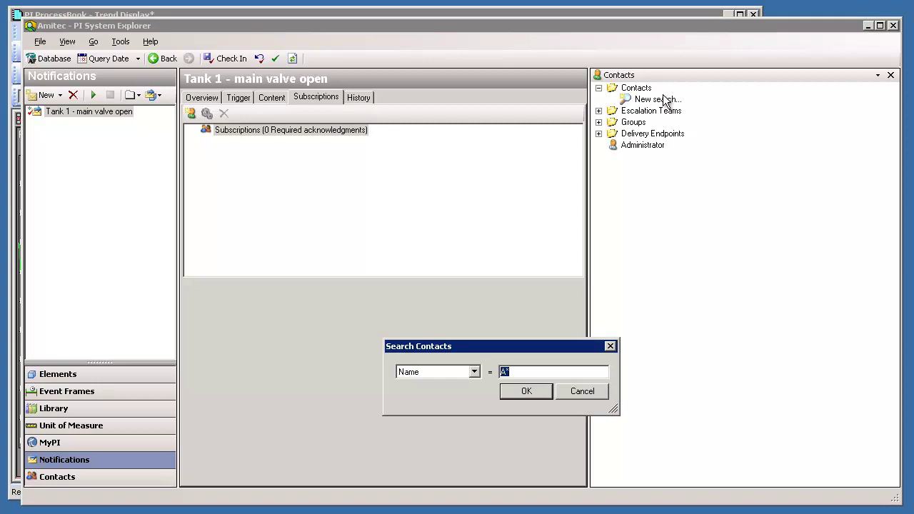
{"action": "key", "text": "BackSpace"}
{"action": "key", "text": "Return"}
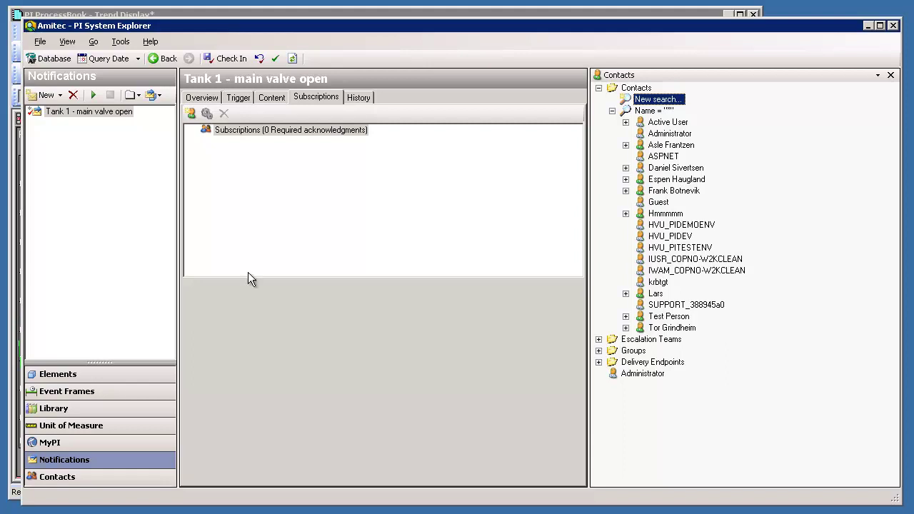
{"action": "left_click", "coordinate": [686, 147]}
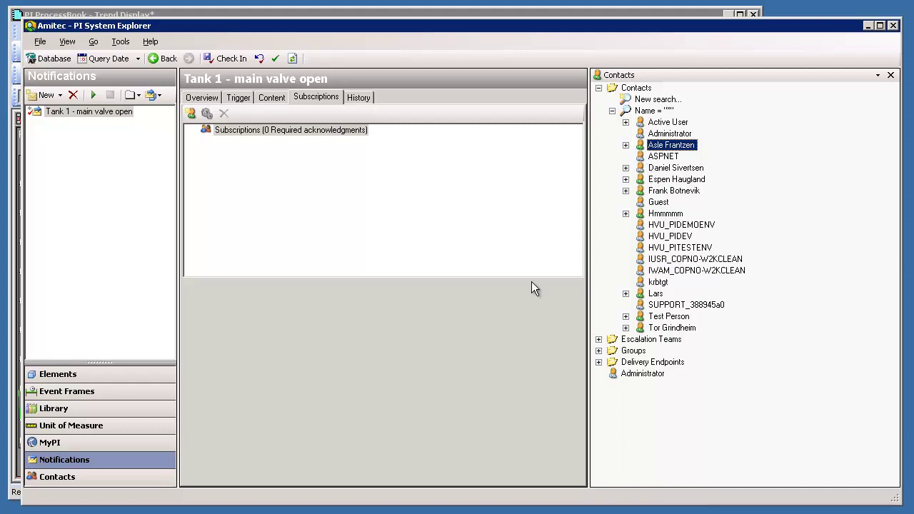
{"action": "left_click", "coordinate": [49, 485]}
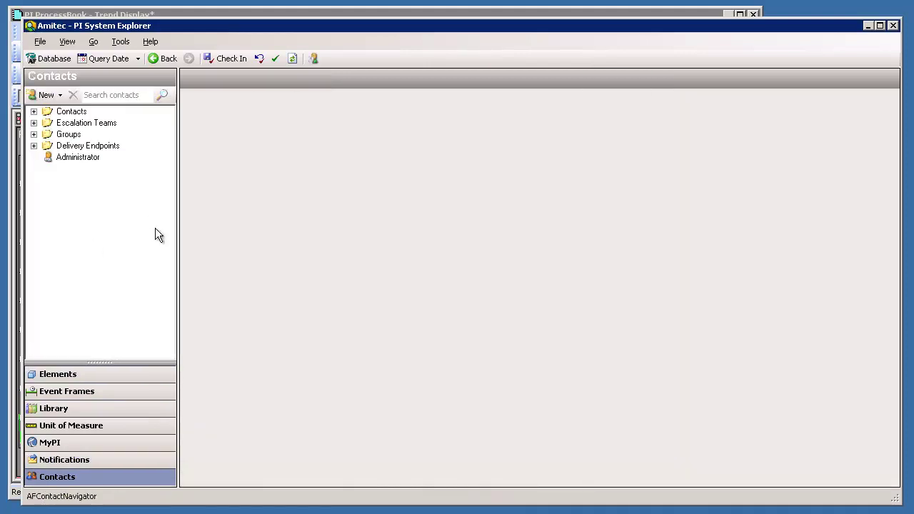
Step: Search contacts with '*' to list every contact
{"action": "left_click", "coordinate": [72, 112]}
{"action": "left_click", "coordinate": [85, 124]}
{"action": "left_click", "coordinate": [74, 135]}
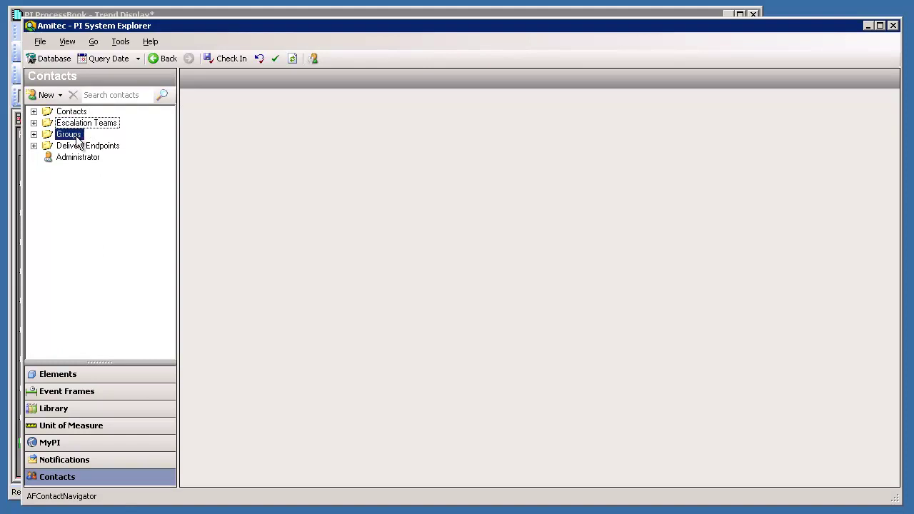
{"action": "left_click", "coordinate": [34, 111]}
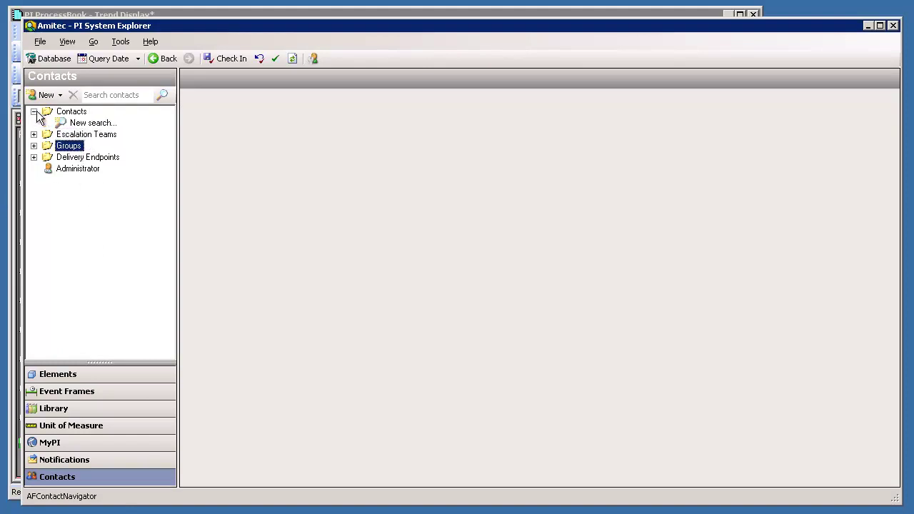
{"action": "double_click", "coordinate": [92, 123]}
{"action": "type", "text": "*"}
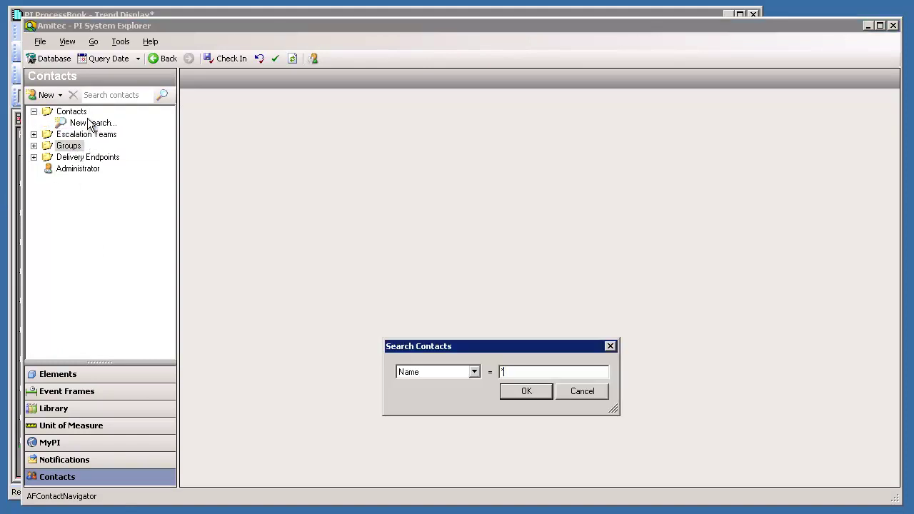
{"action": "key", "text": "Return"}
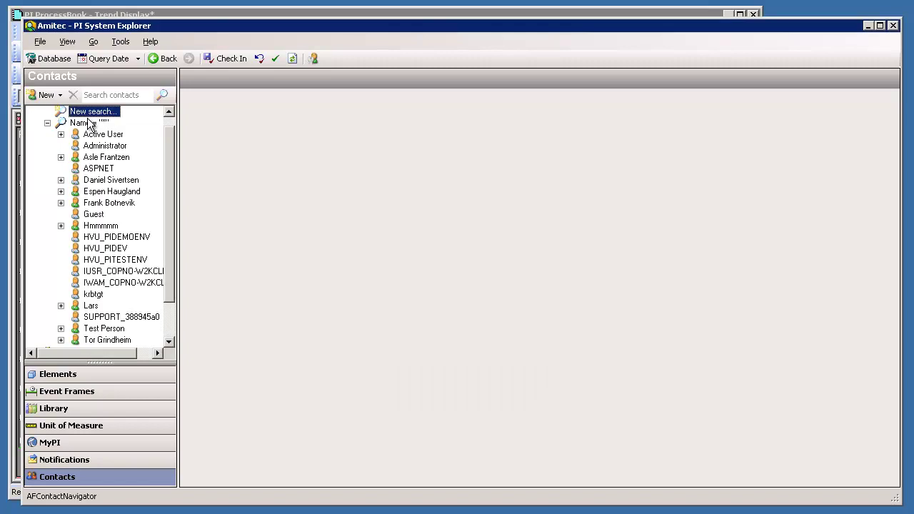
Step: Review three contacts' e-mail and mobile details, then return to the notification's subscriptions
{"action": "left_click", "coordinate": [100, 157]}
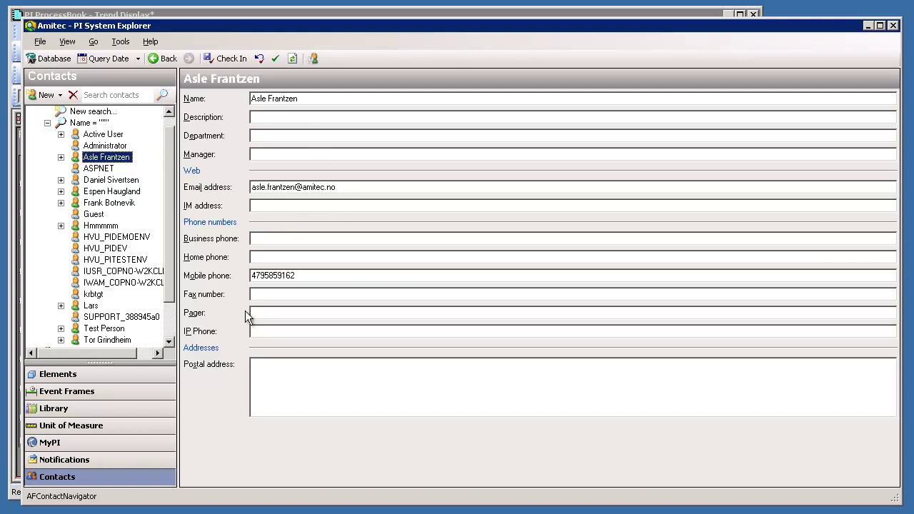
{"action": "left_click", "coordinate": [108, 181]}
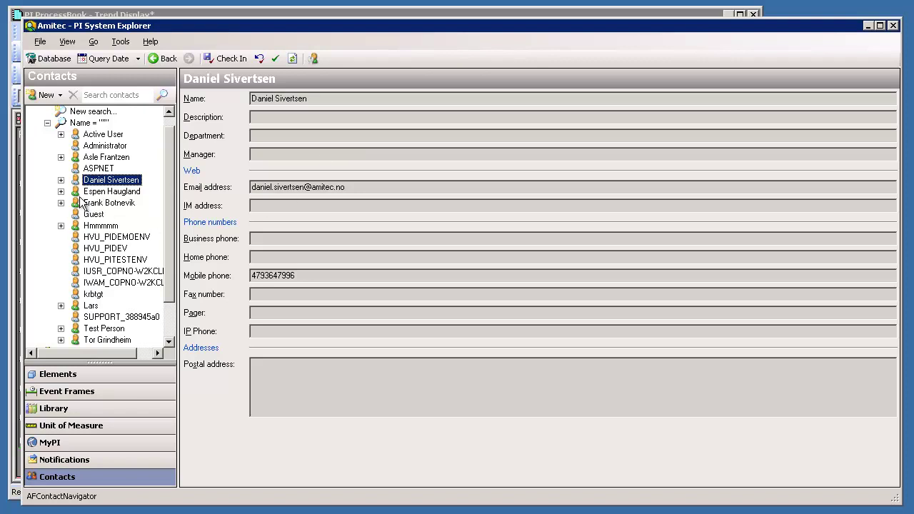
{"action": "left_click", "coordinate": [105, 192]}
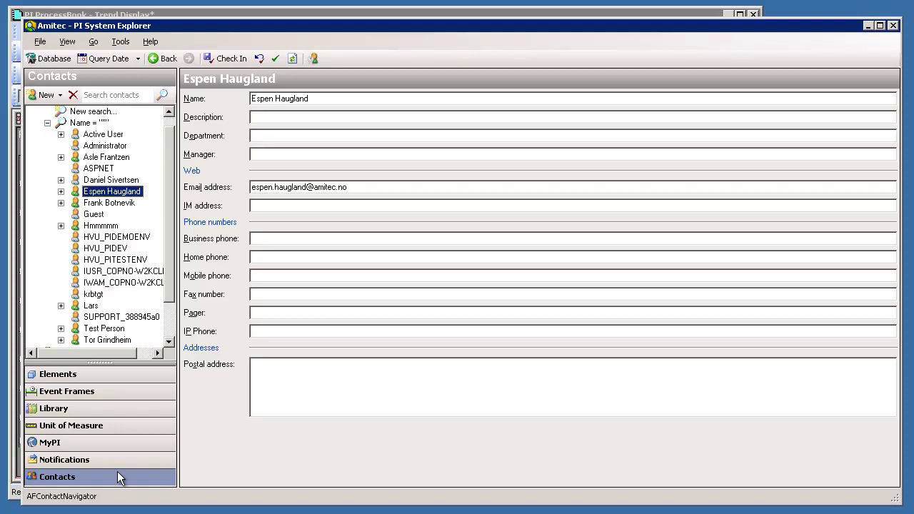
{"action": "left_click", "coordinate": [54, 461]}
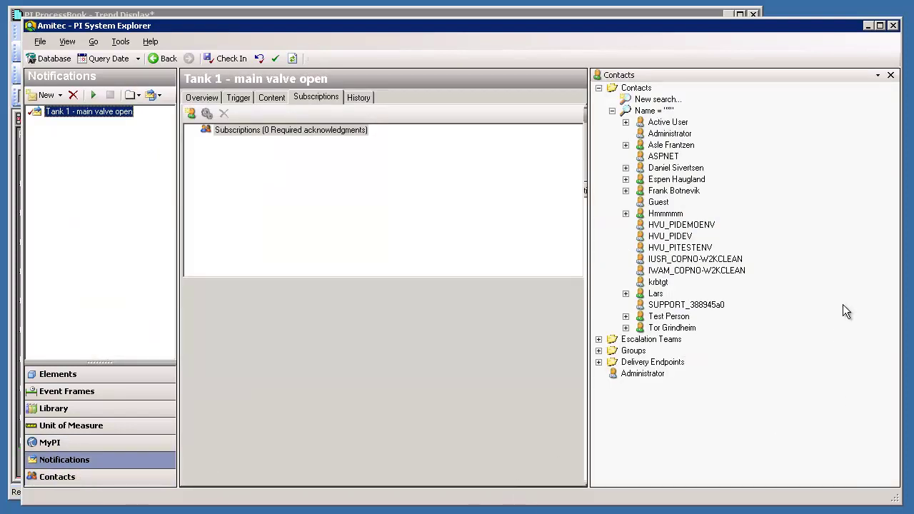
Step: Subscribe a contact's SMS endpoint with only Constant Value content, check in, and start the notification
{"action": "left_click", "coordinate": [627, 145]}
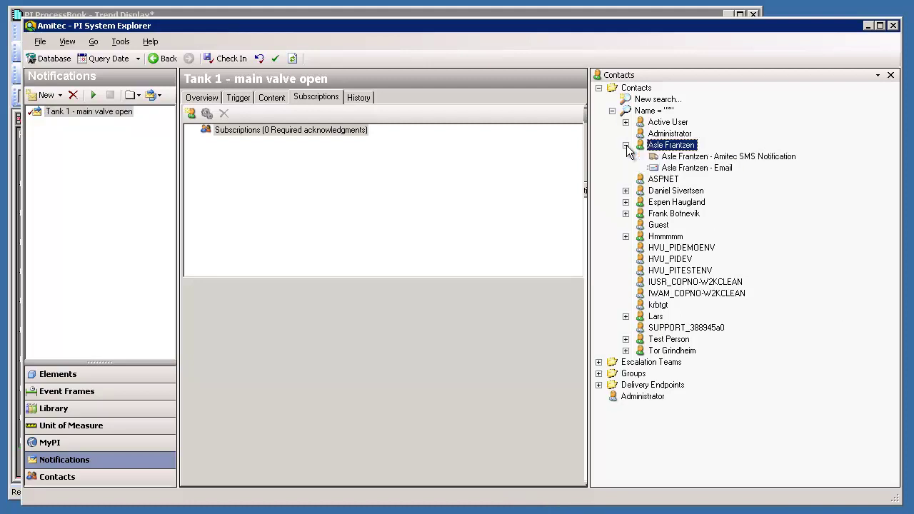
{"action": "left_click", "coordinate": [626, 192]}
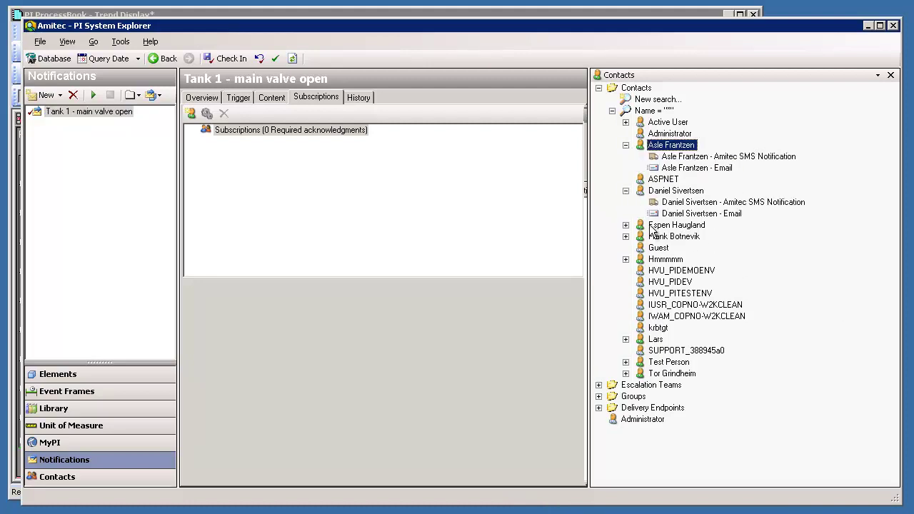
{"action": "left_click", "coordinate": [626, 225]}
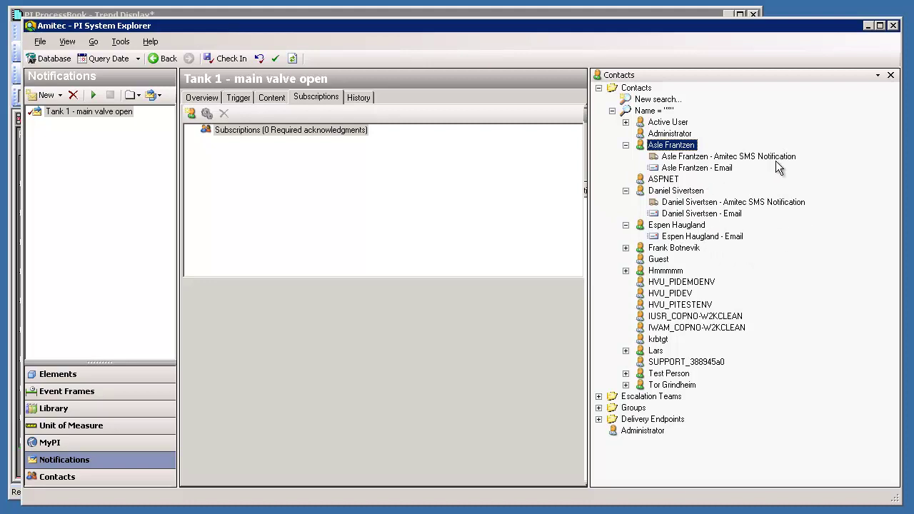
{"action": "left_click_drag", "start_coordinate": [776, 161], "coordinate": [245, 136]}
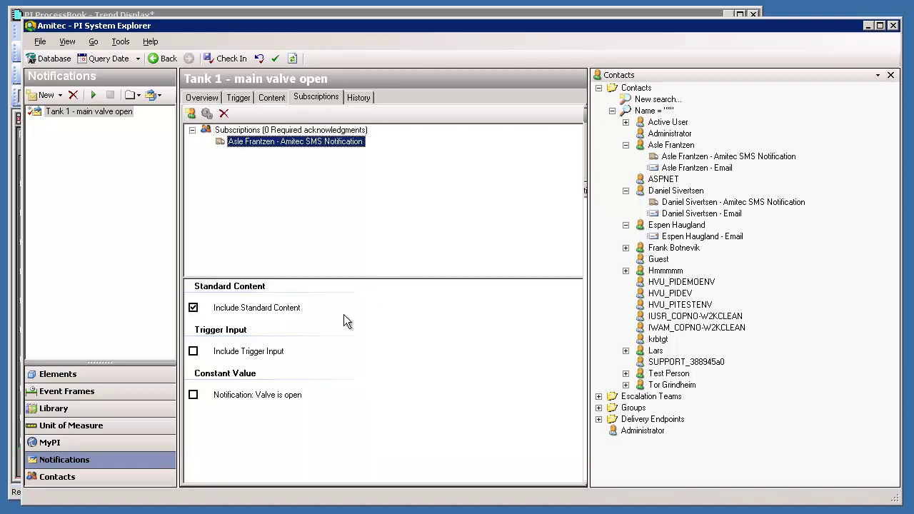
{"action": "left_click", "coordinate": [193, 395]}
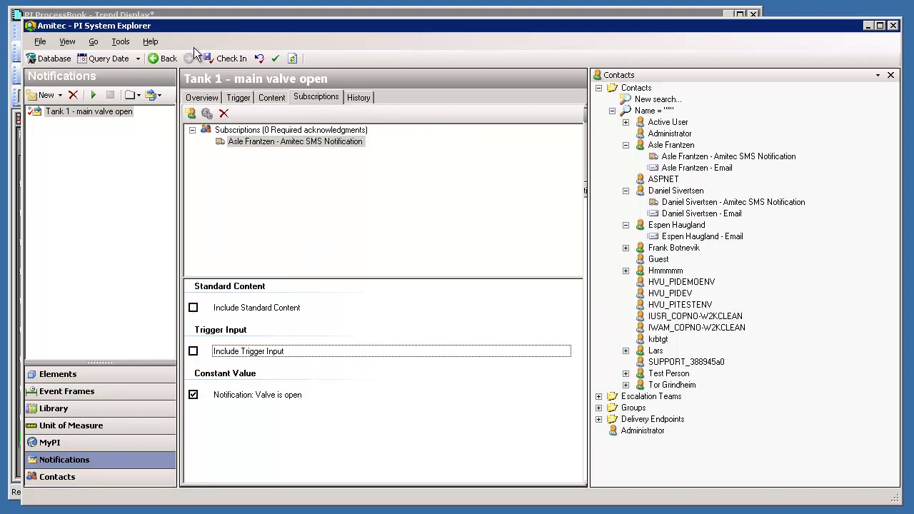
{"action": "left_click", "coordinate": [223, 59]}
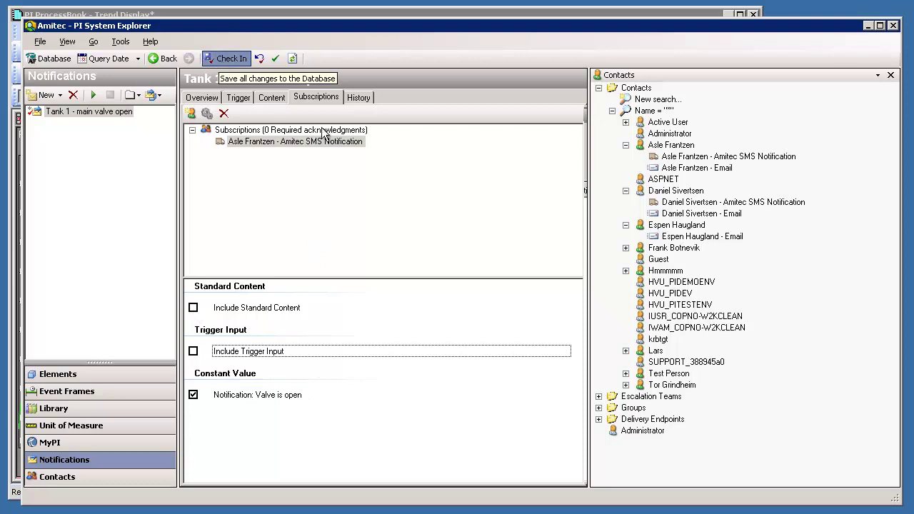
{"action": "left_click", "coordinate": [92, 98]}
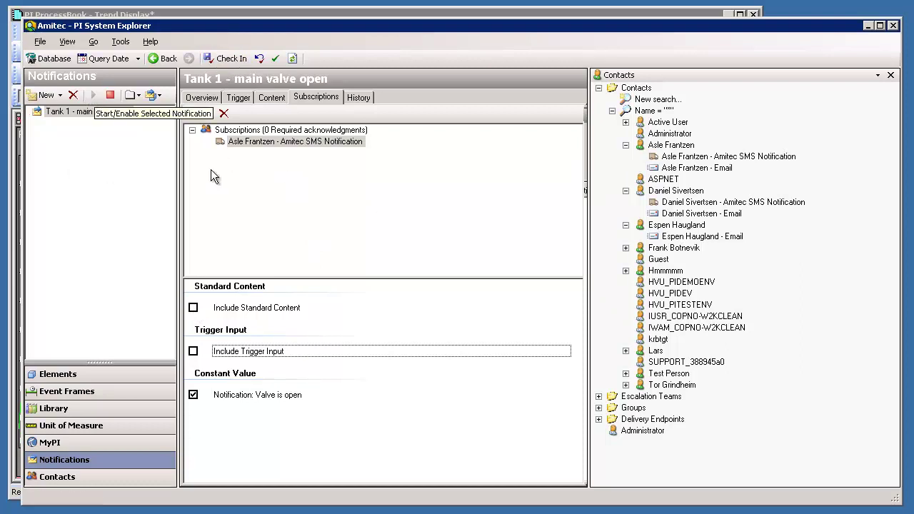
{"action": "left_click", "coordinate": [101, 6]}
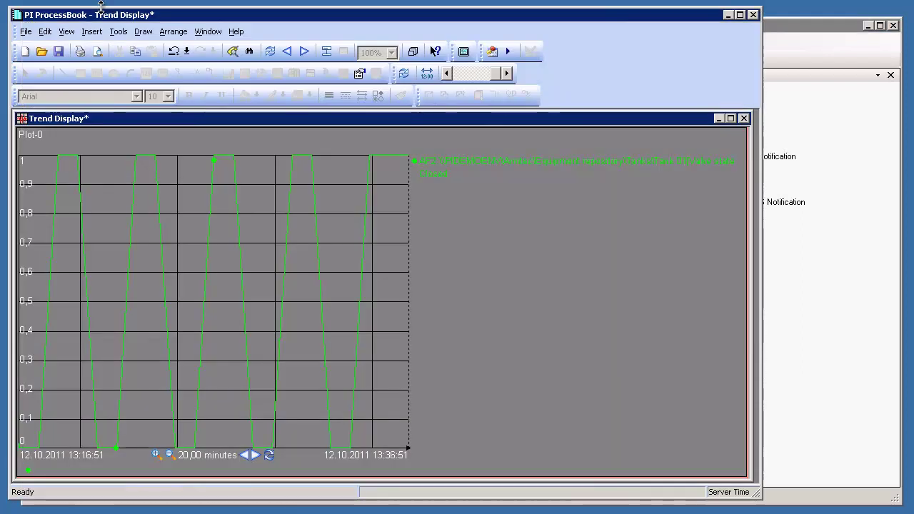